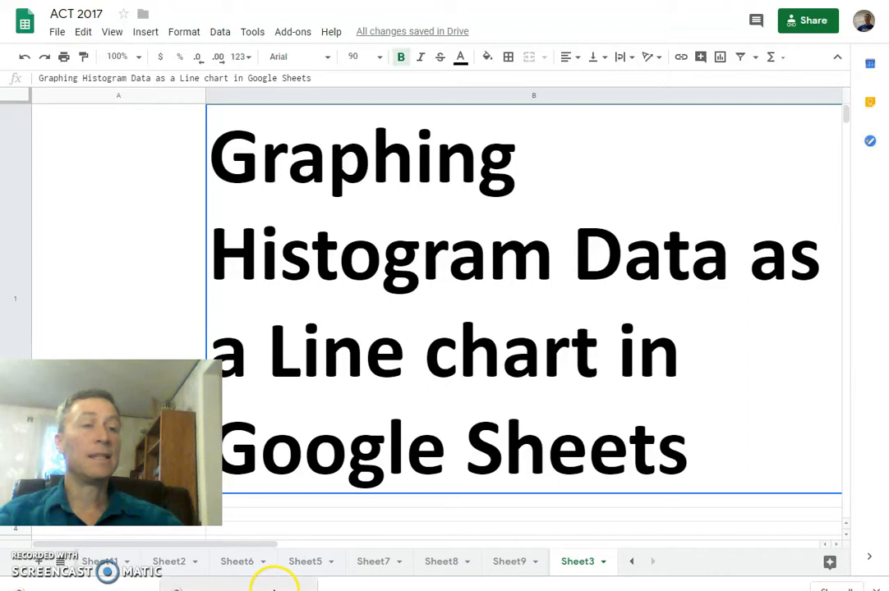
Step: Open Sheet10 and examine the Math and Science histogram and the overlapping score line charts, bringing each line chart forward
click(633, 563)
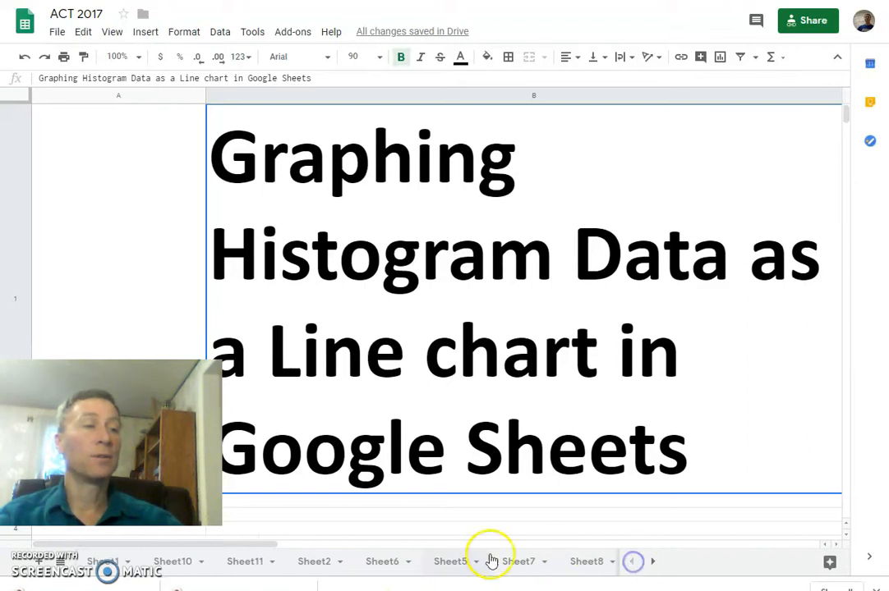
click(172, 564)
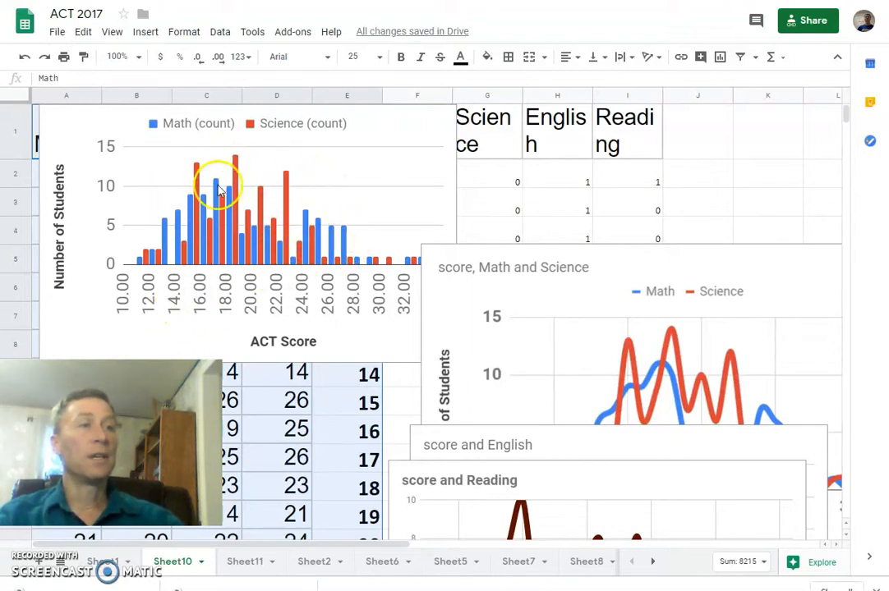
click(647, 271)
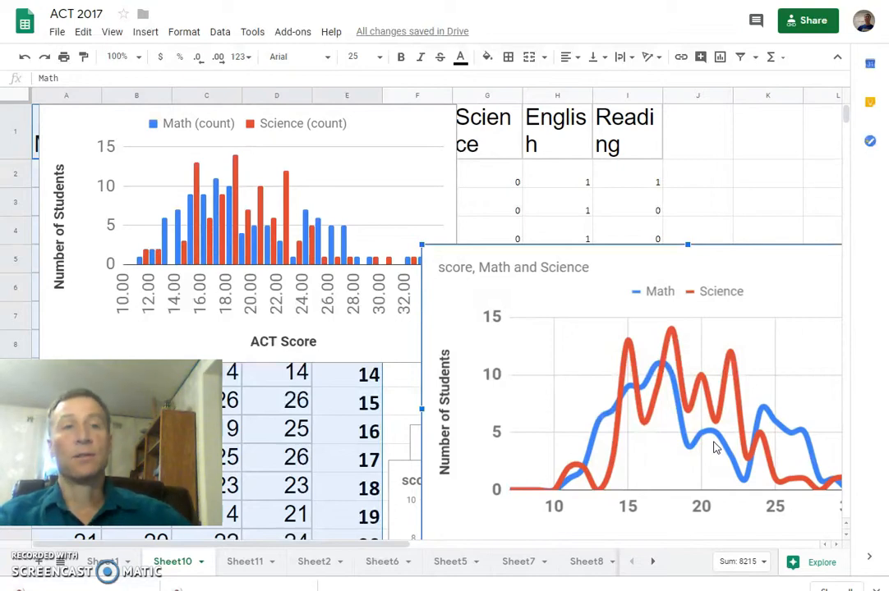
scroll(600, 308, down, 3)
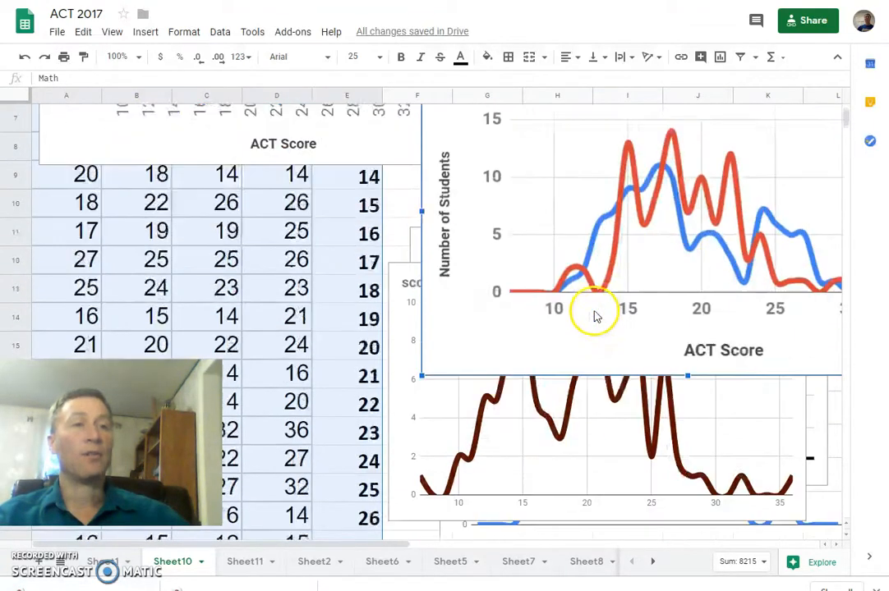
click(717, 372)
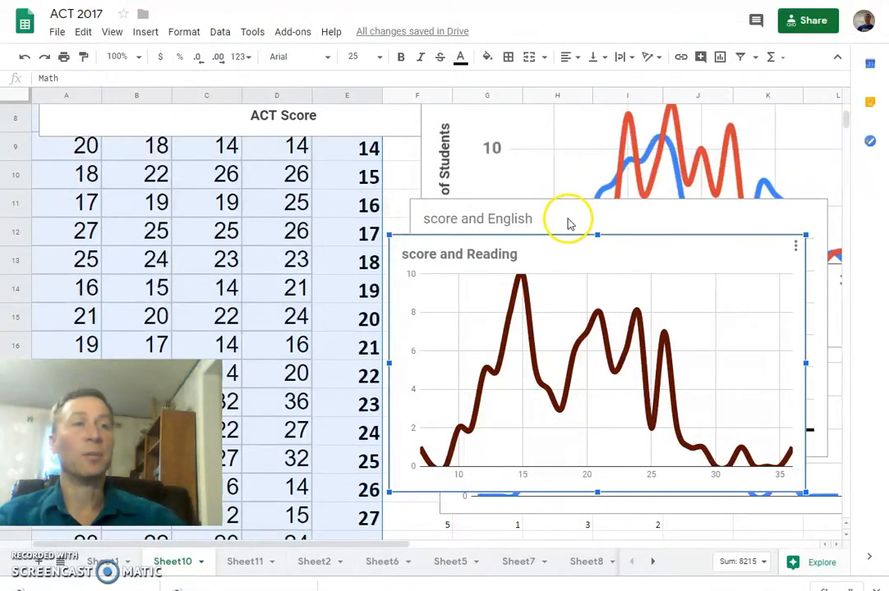
click(565, 222)
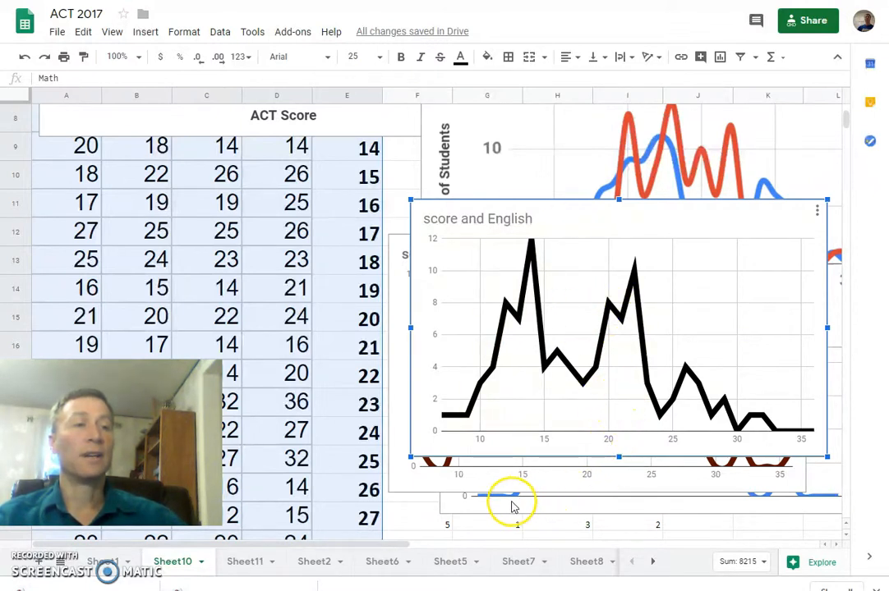
click(485, 508)
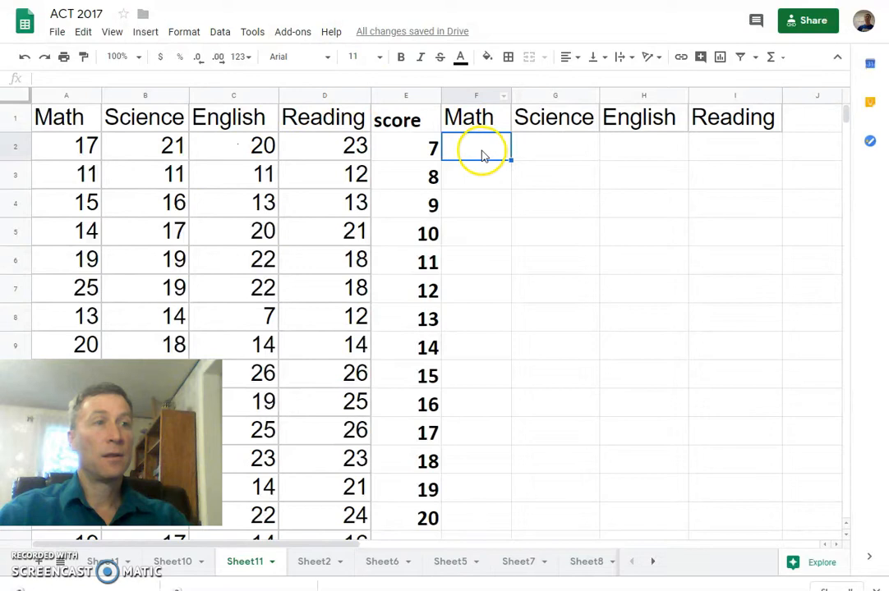
Step: In cell F2 of Sheet11, write a FREQUENCY formula with data range a2:a101 and classes e2:e31
text(f)
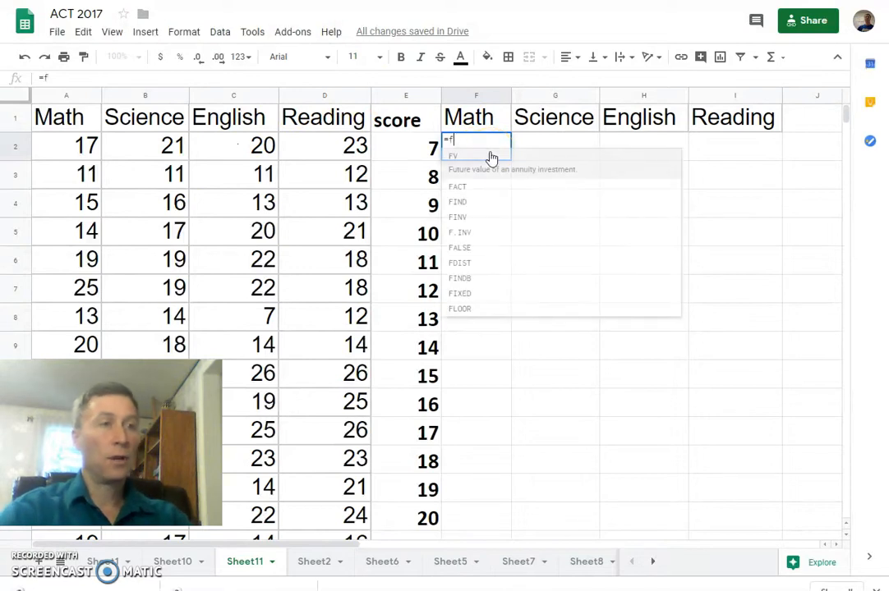
text(re)
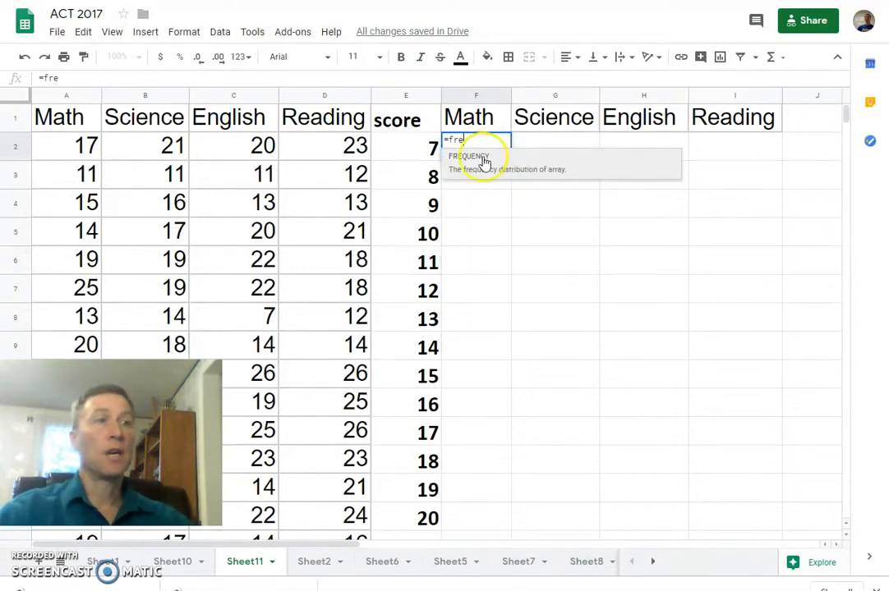
click(485, 159)
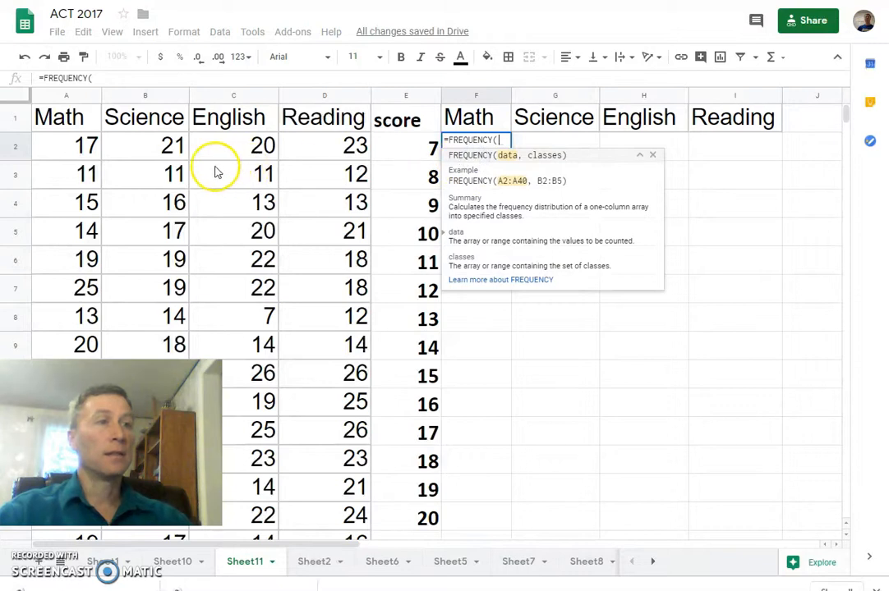
text(a2)
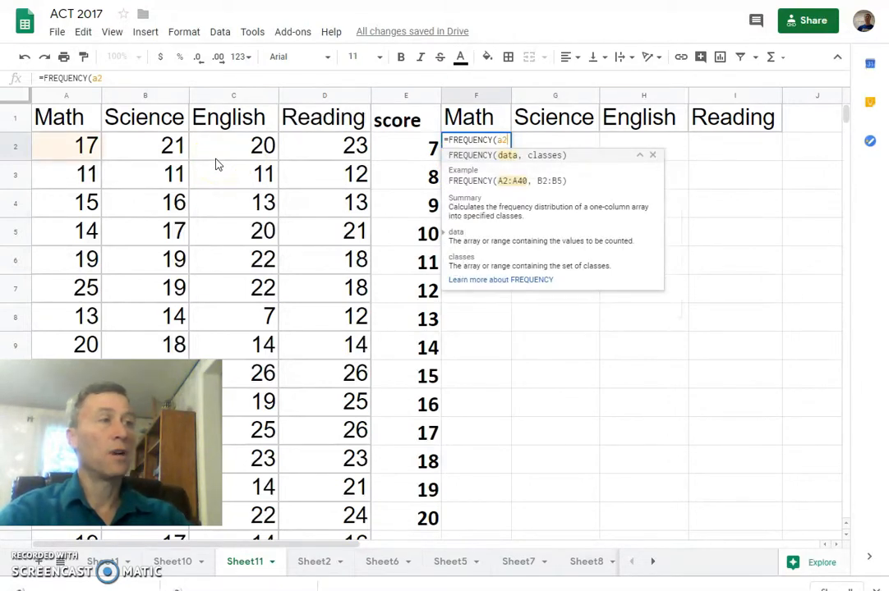
text(:a10)
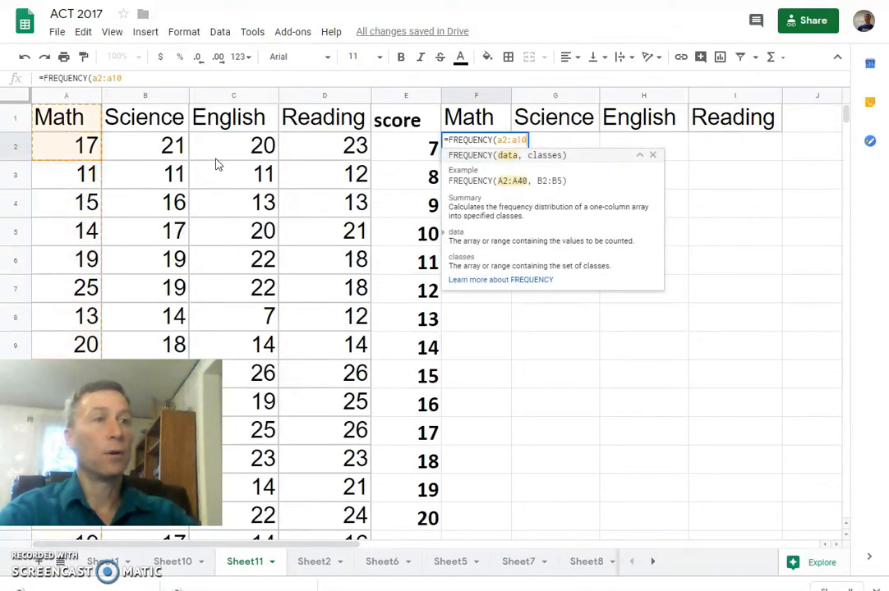
text(1)
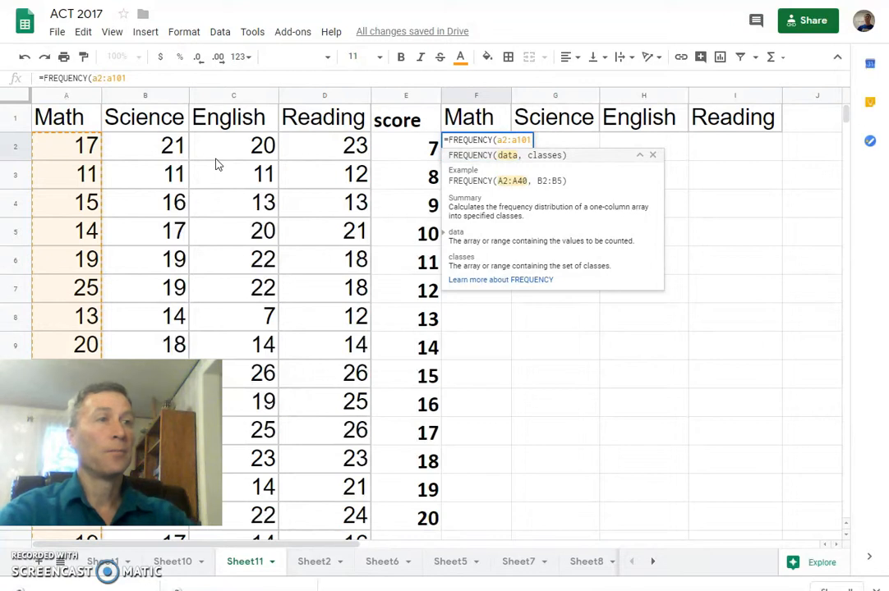
text(,)
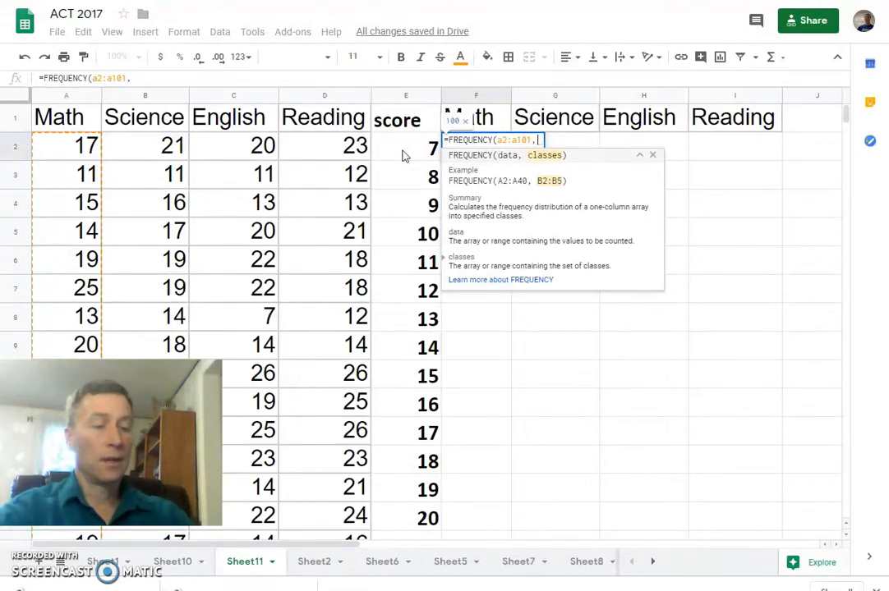
text(e2:e31)
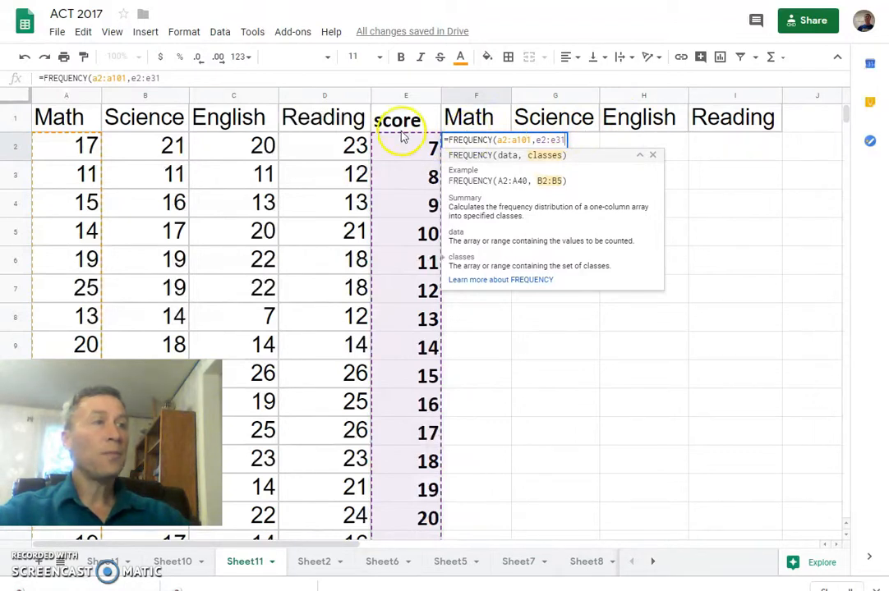
Step: Lock the column references of the formula's classes range as $e2:$e31 and enter the formula
click(133, 78)
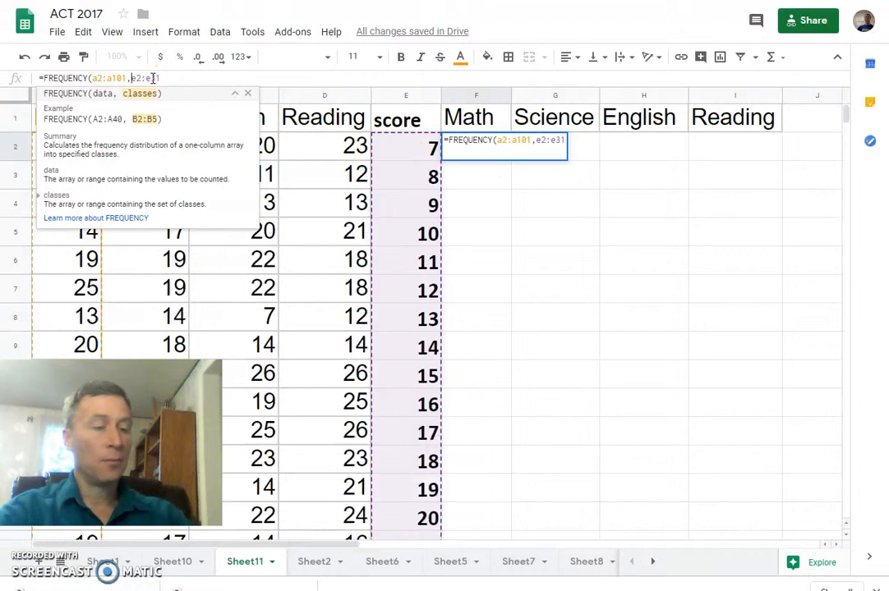
text($)
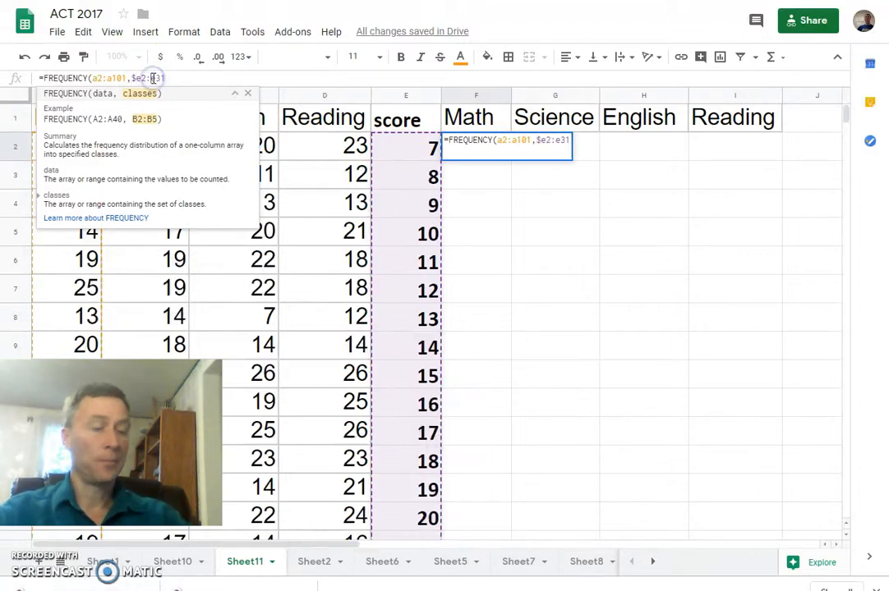
click(159, 78)
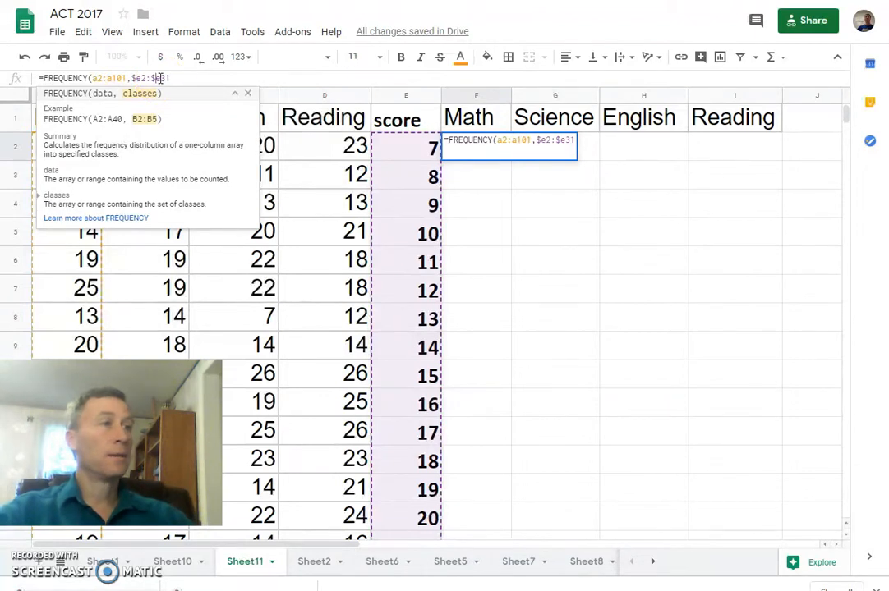
click(213, 80)
key(Return)
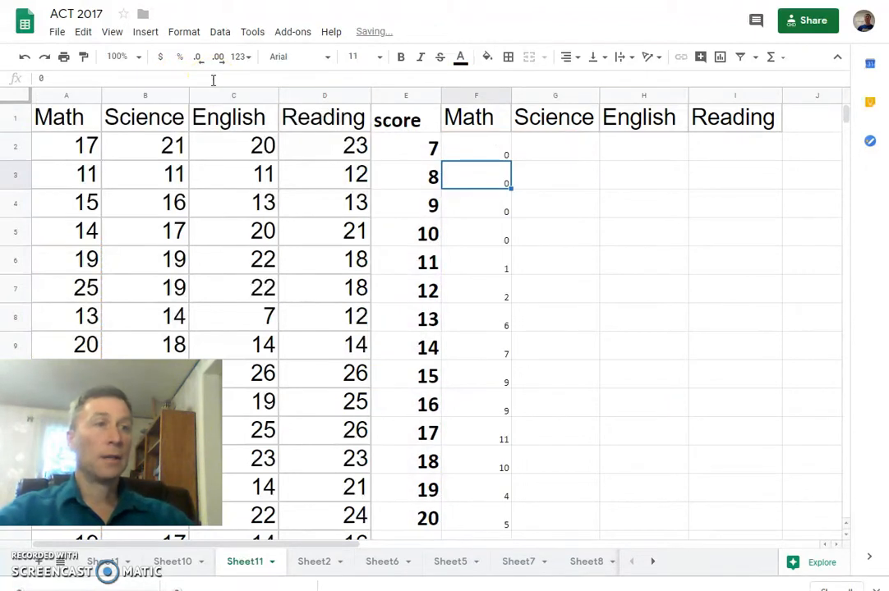
Step: Select the Math frequencies F2:F31 and fill them across the Science, English and Reading columns G to I
click(481, 153)
scroll(486, 198, down, 6)
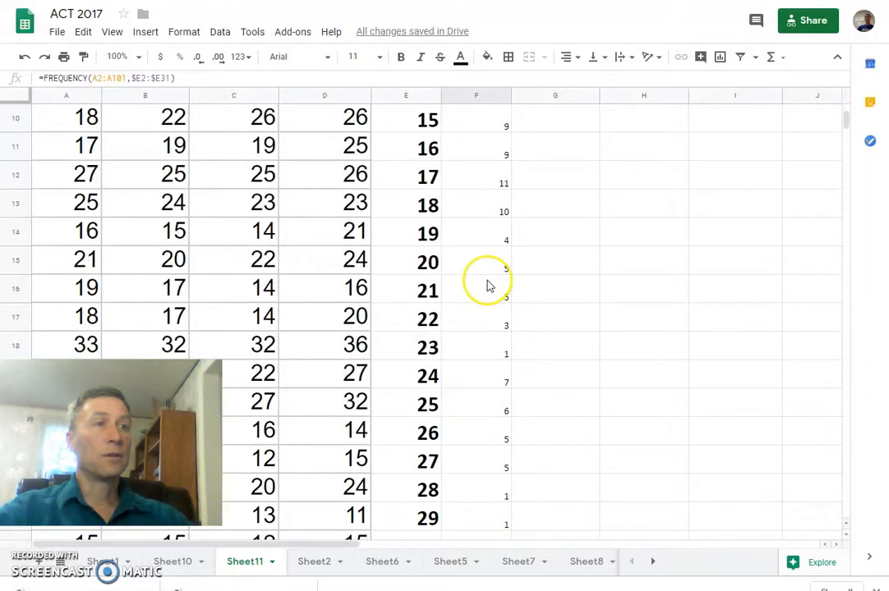
scroll(487, 285, down, 2)
click(487, 261)
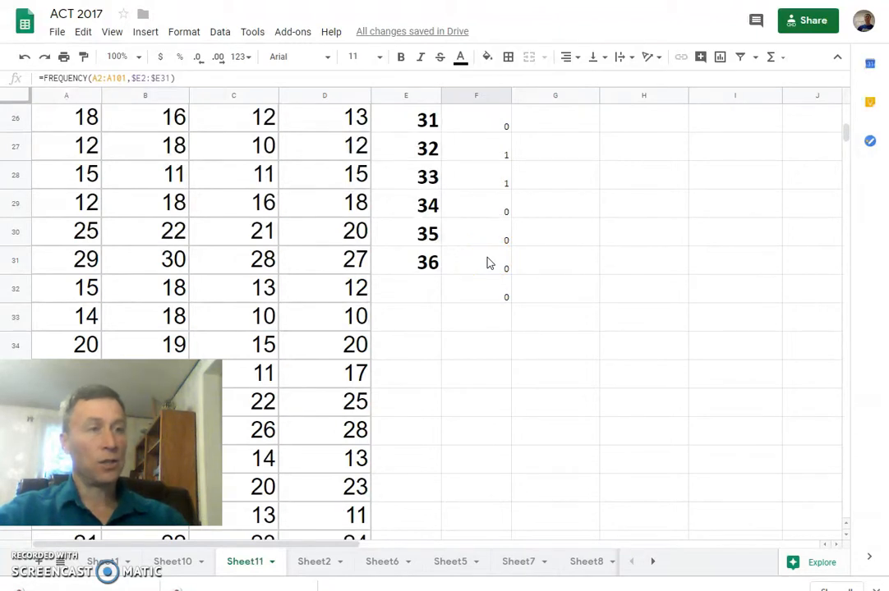
shift+click(487, 261)
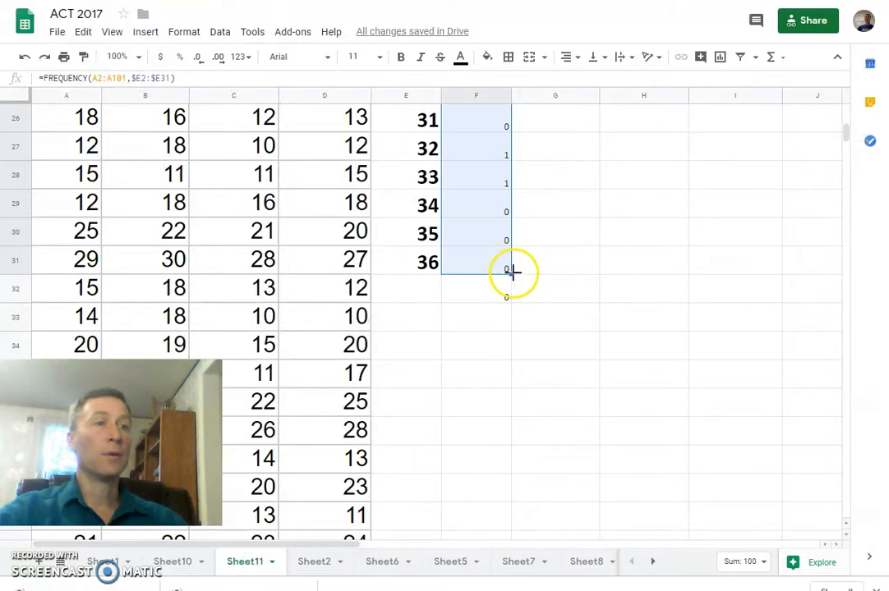
drag(510, 273, 718, 272)
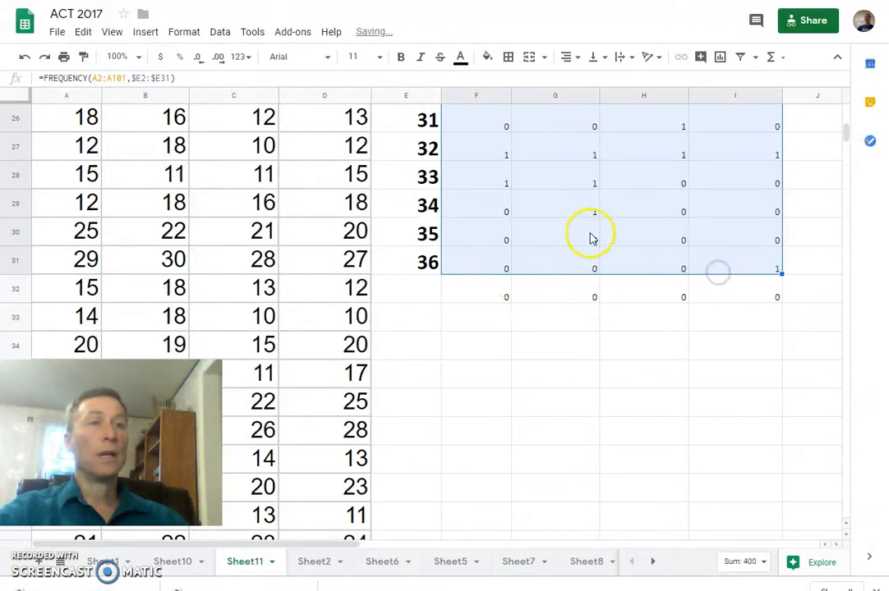
Step: Insert a line chart of columns E and F with column E as labels, and move it up over columns C to G
scroll(583, 239, up, 5)
scroll(583, 240, up, 3)
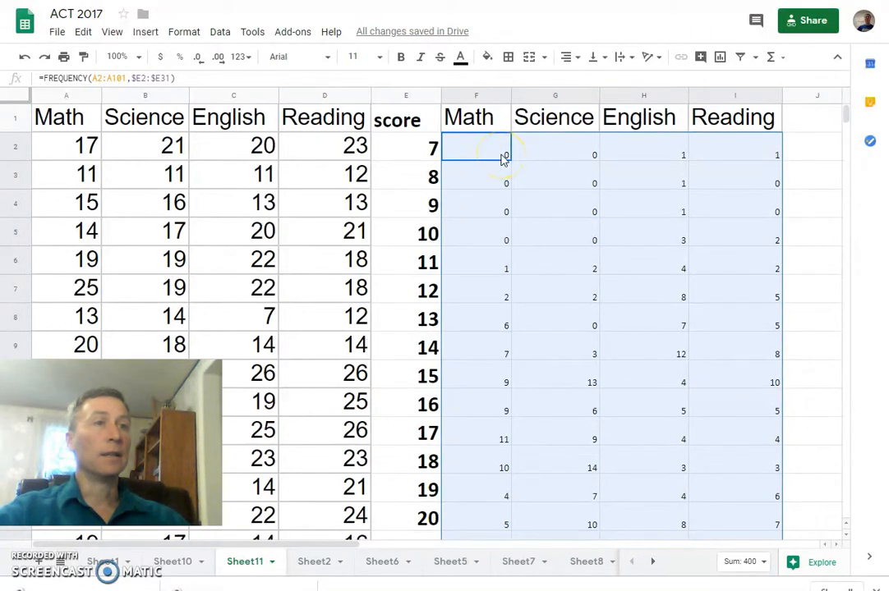
click(400, 98)
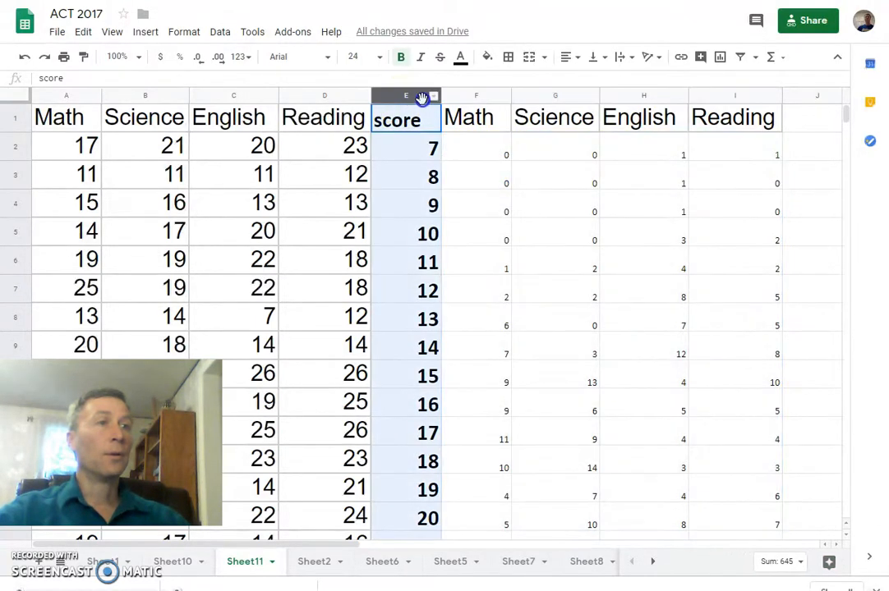
click(146, 32)
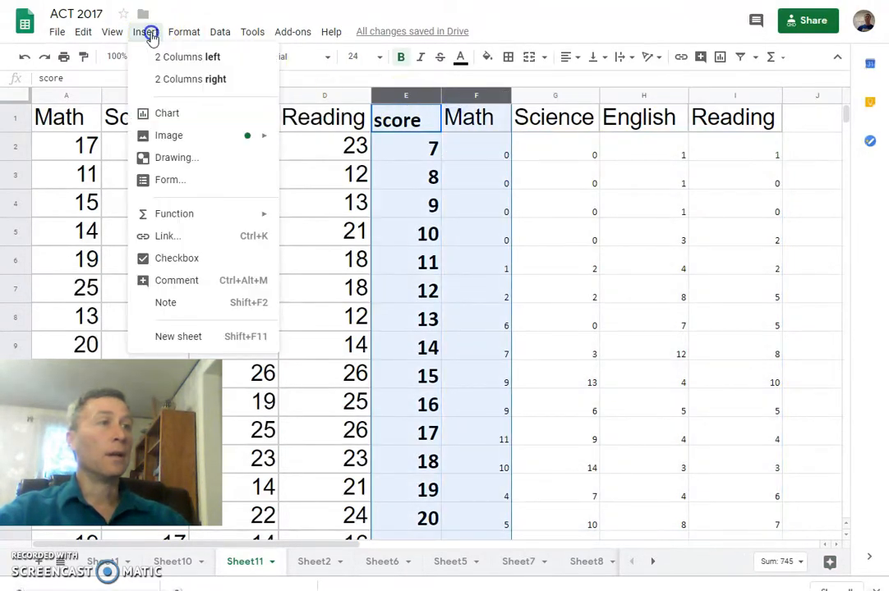
click(164, 112)
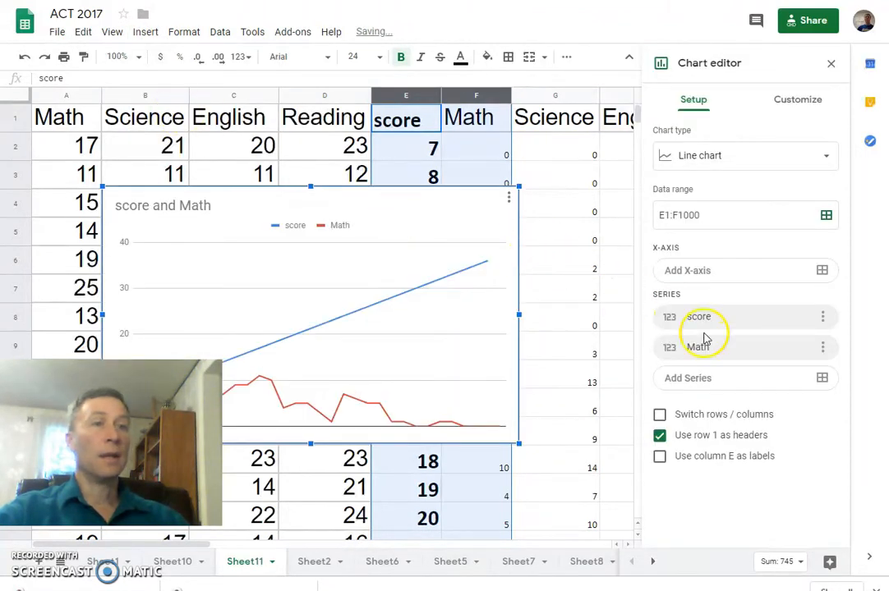
click(660, 457)
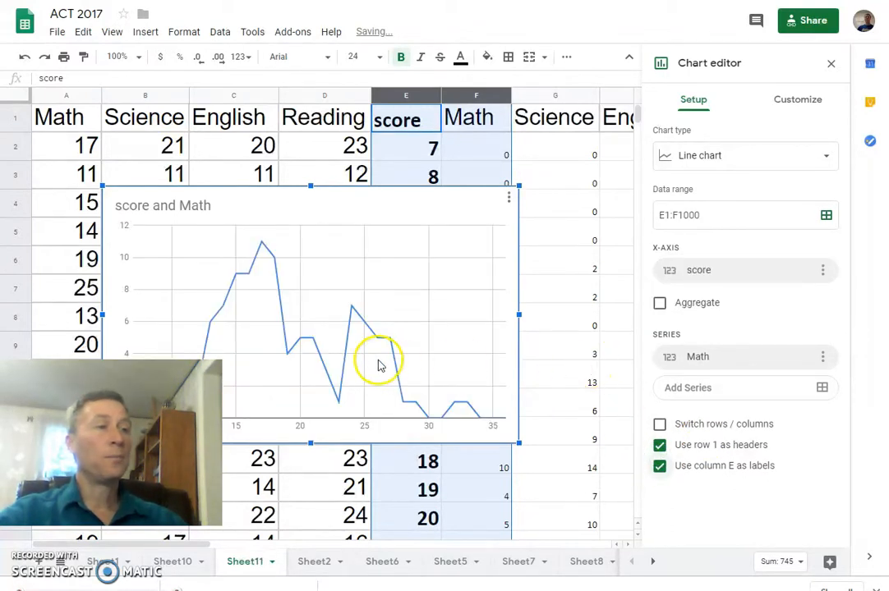
drag(385, 210, 493, 143)
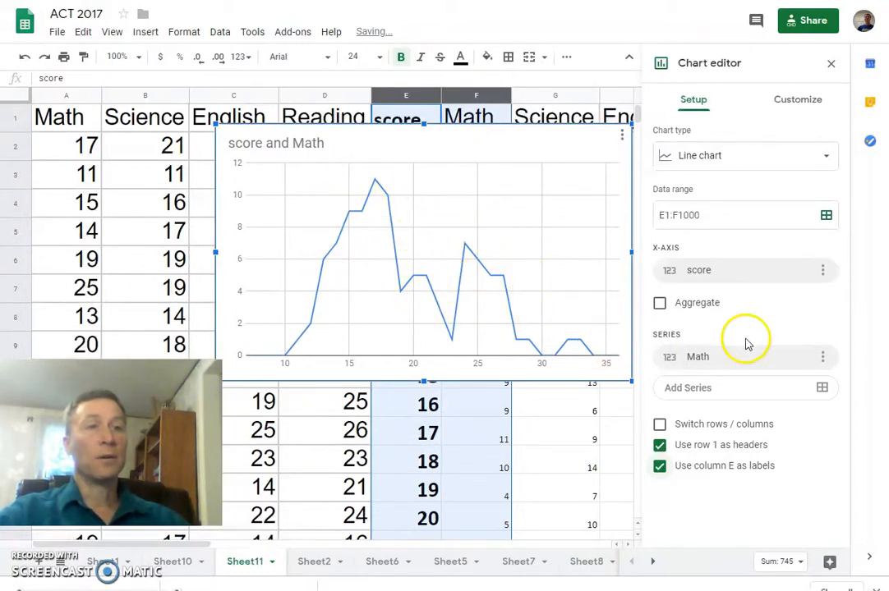
Step: Turn on the Smooth option in the score and Math chart's style settings
click(797, 102)
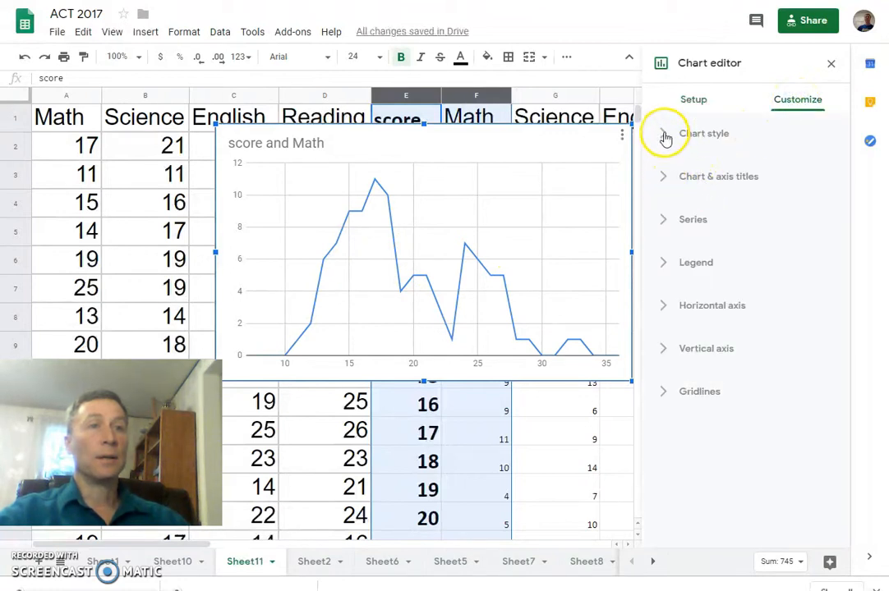
click(664, 134)
click(663, 230)
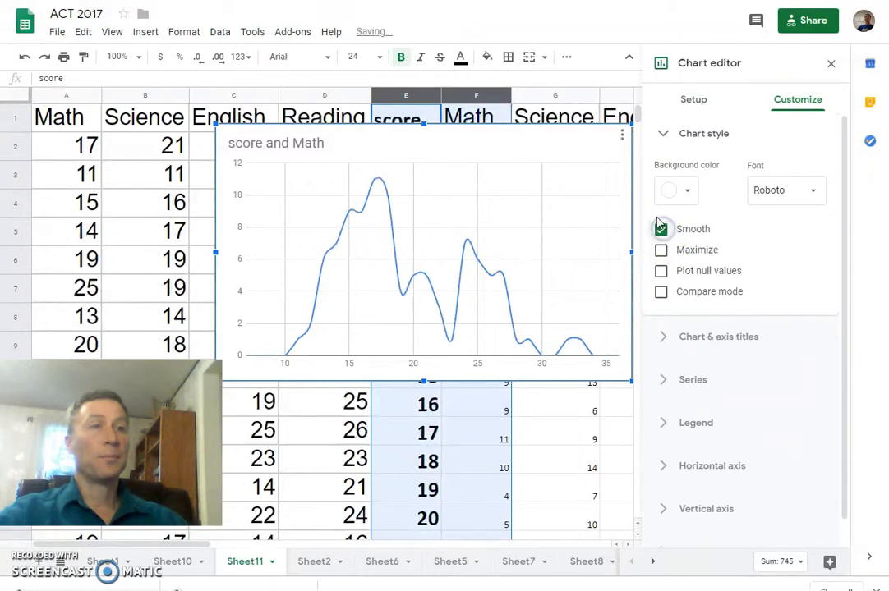
click(664, 133)
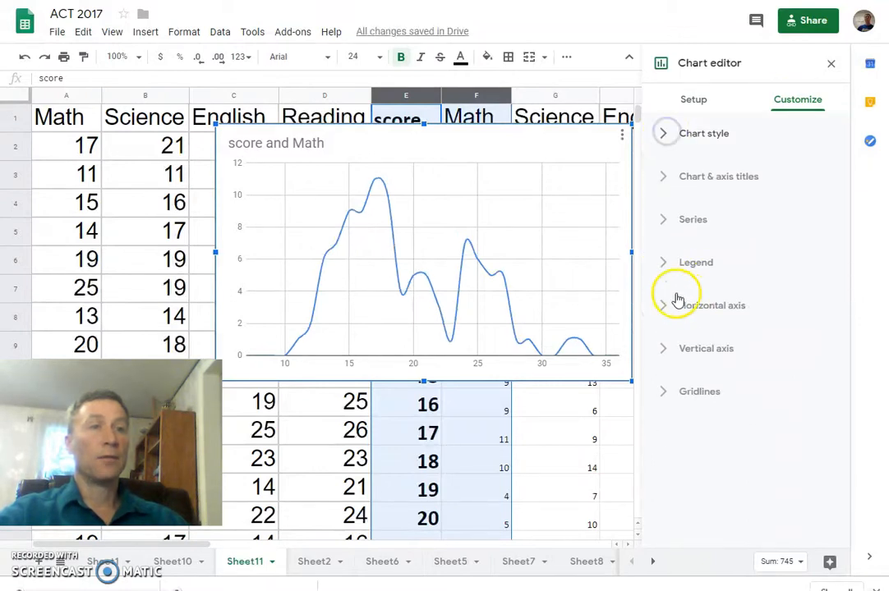
Step: Set the Math series line thickness to 8px
click(669, 229)
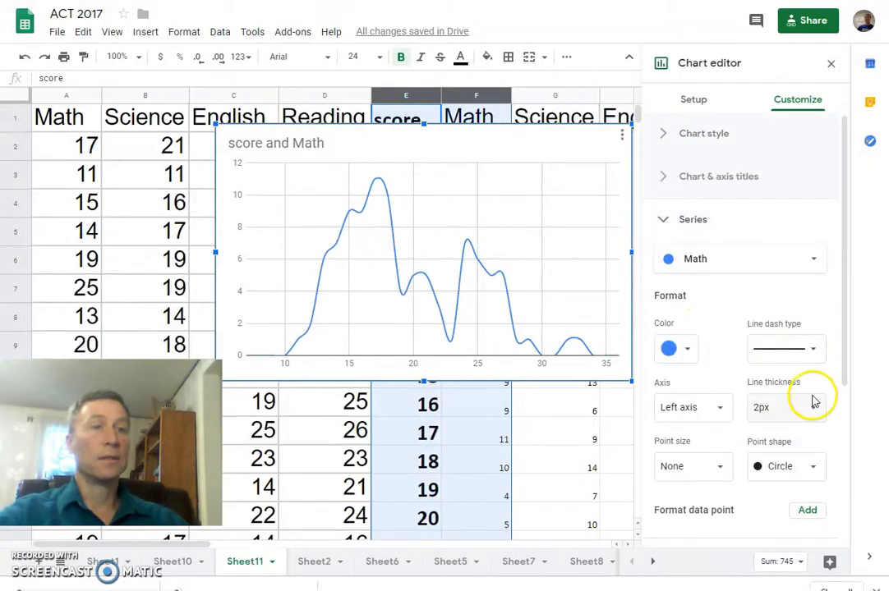
click(816, 420)
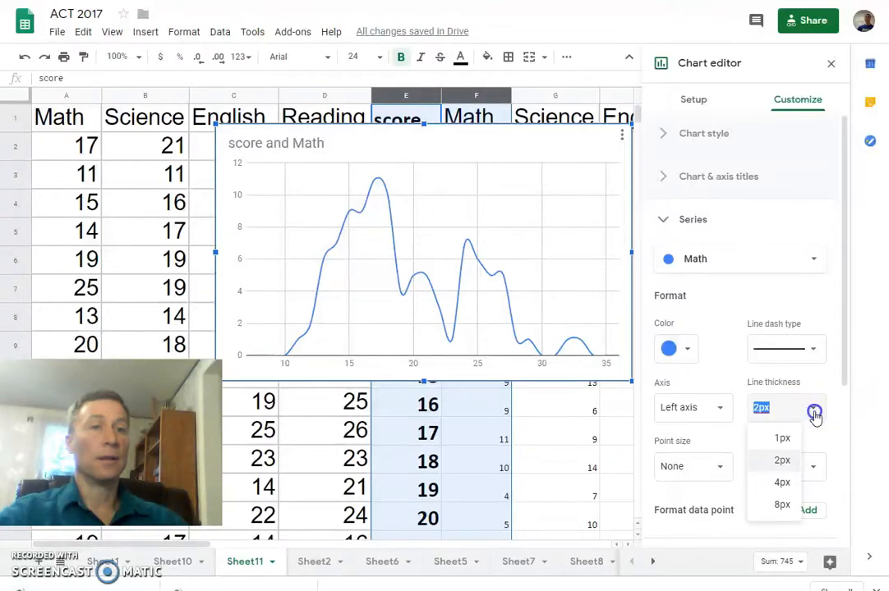
click(775, 501)
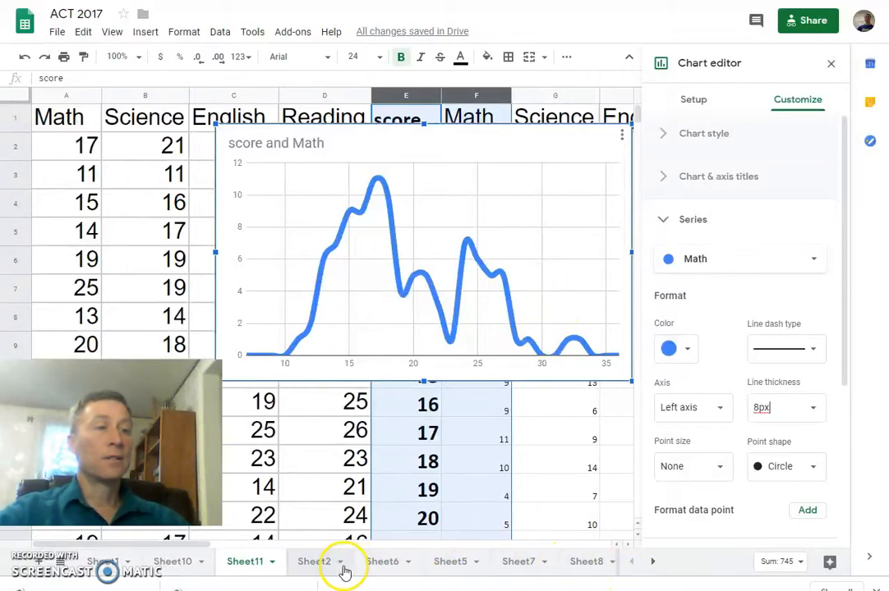
Step: Return to the title page on Sheet3
click(653, 561)
click(578, 562)
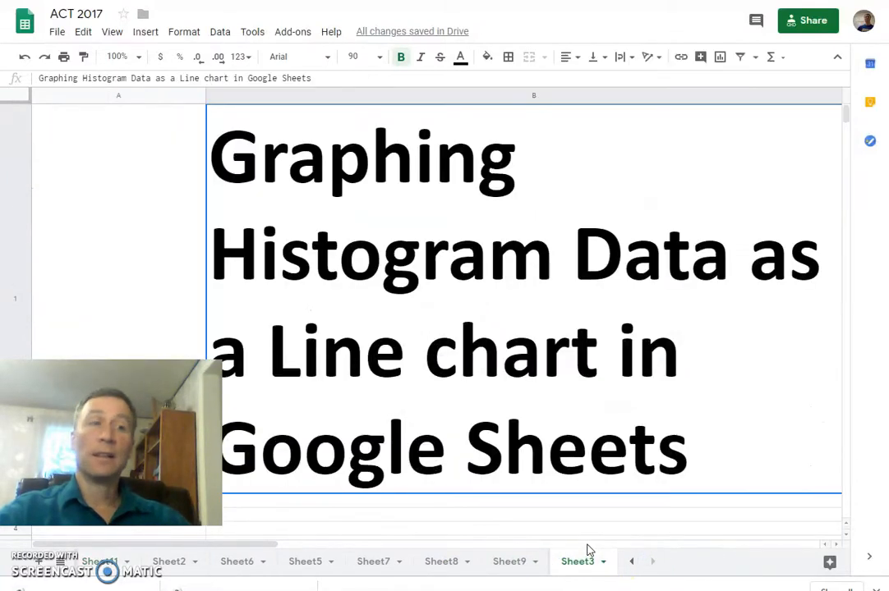
click(577, 561)
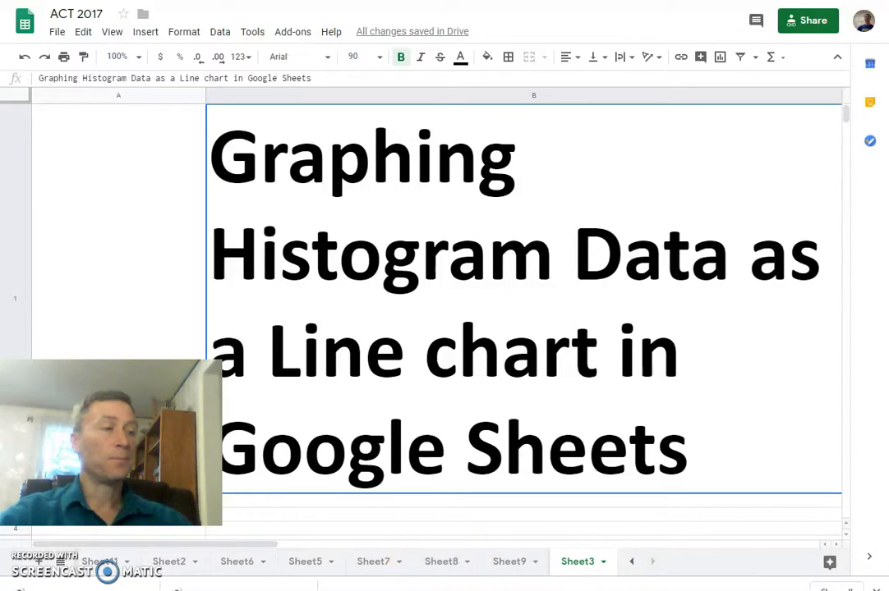